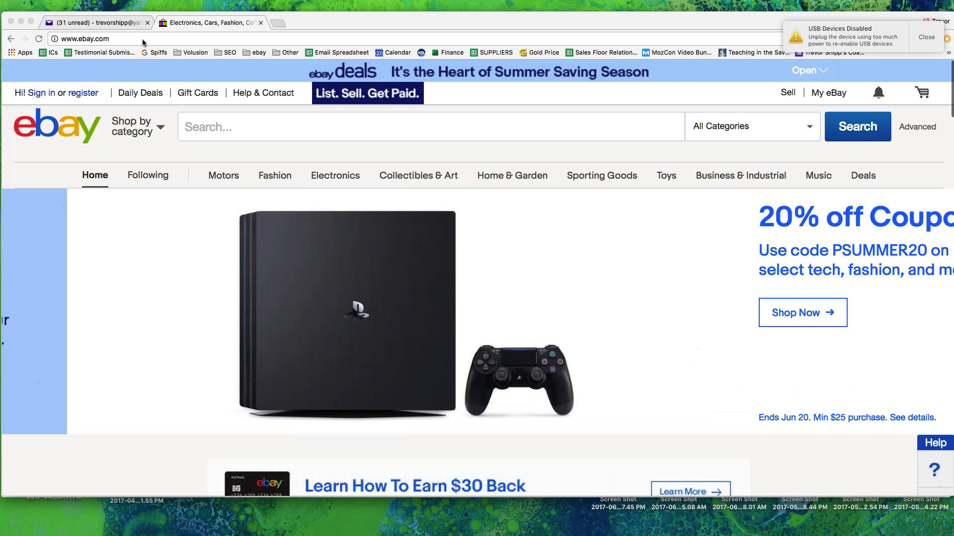
Focus the Chrome window showing the eBay home page
left_click(142, 39)
key("Right")
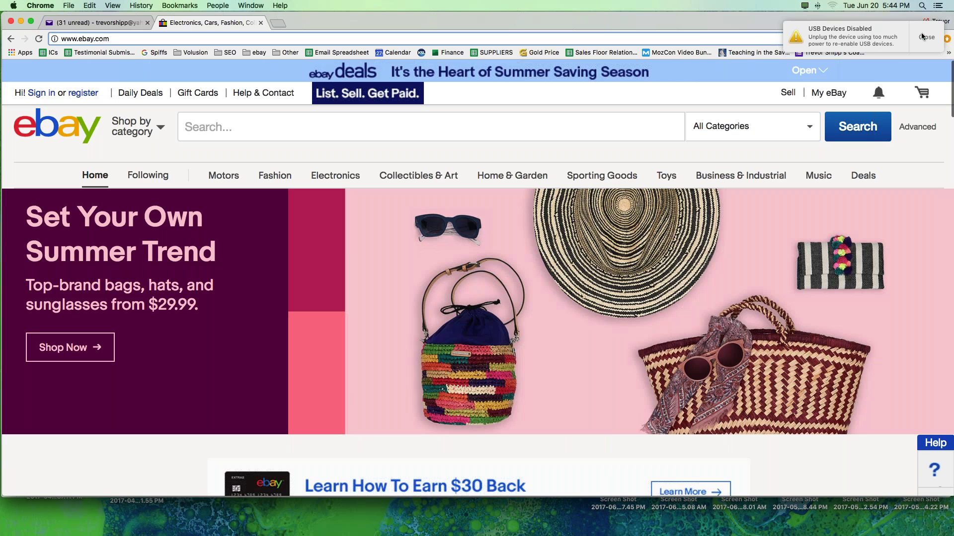
left_click(922, 36)
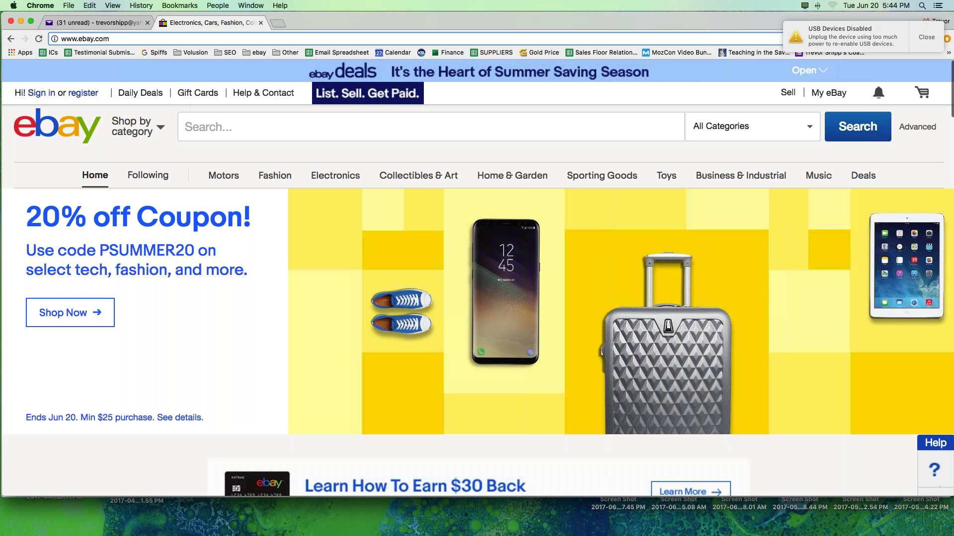
mouse_move(119, 76)
left_mouse_down()
mouse_move(30, 72)
mouse_move(4, 96)
mouse_move(52, 111)
left_mouse_up()
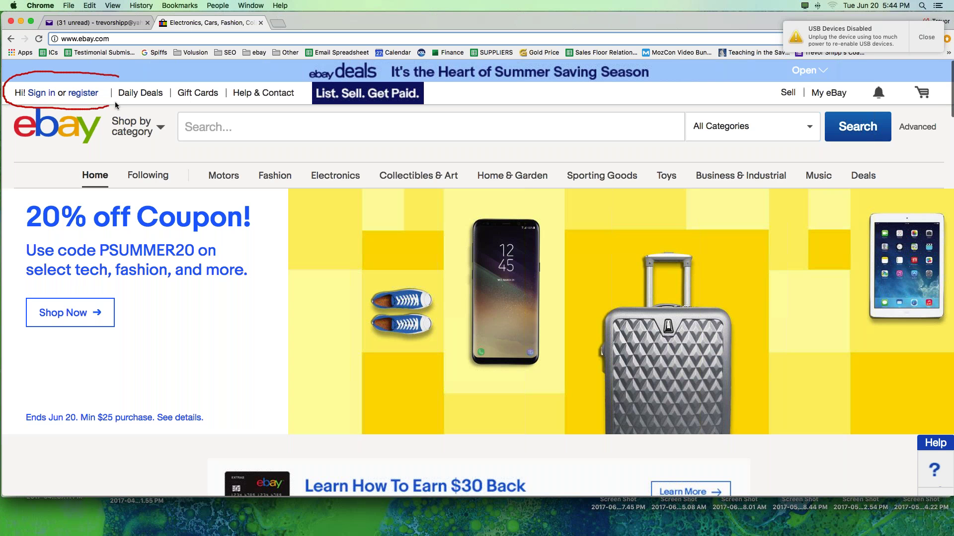
mouse_move(119, 81)
left_mouse_down()
mouse_move(76, 68)
mouse_move(8, 80)
mouse_move(48, 102)
left_mouse_up()
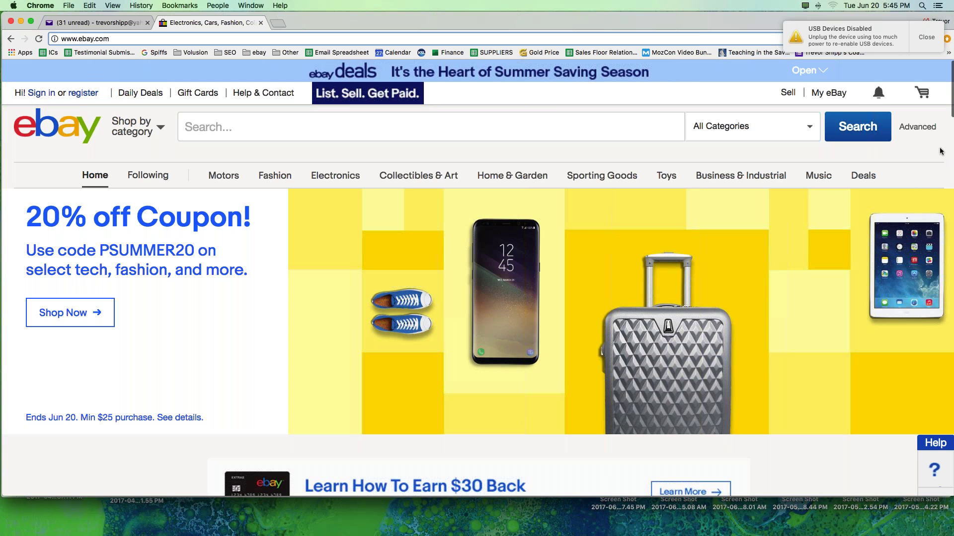
Open eBay's new-account registration form and zoom the page in two steps
left_click(92, 94)
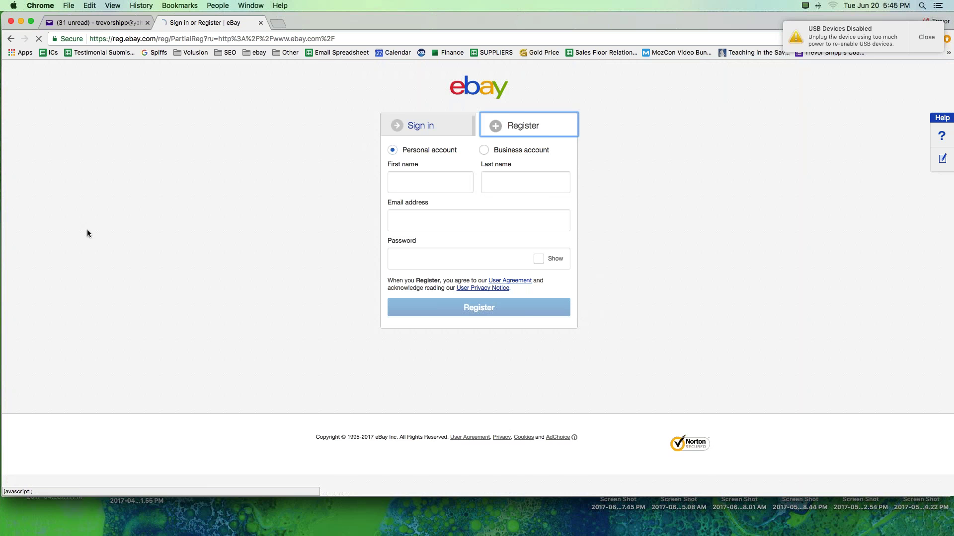
key("super+equal")
key("super+equal")
key("super+equal")
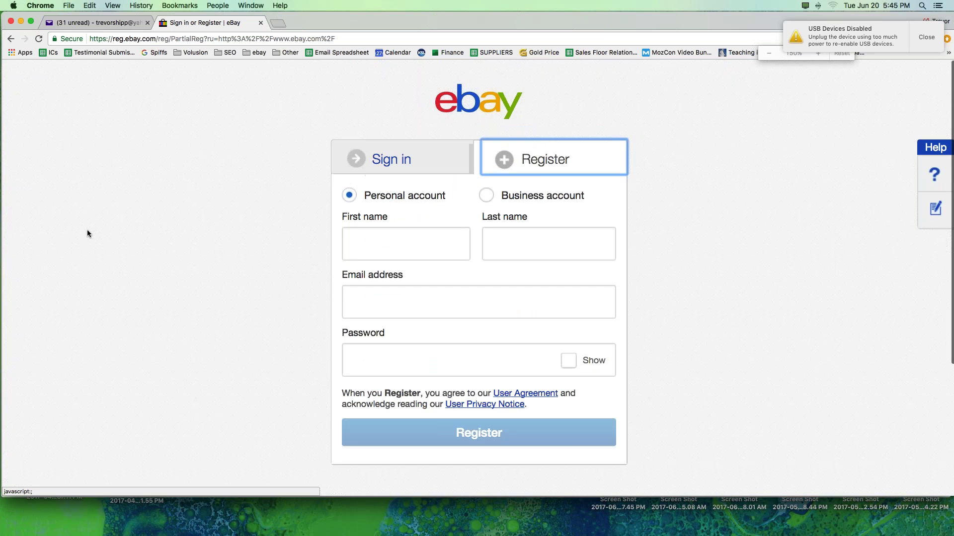
key("super+equal")
scroll(96, 223, "down", 1)
scroll(96, 224, "up", 1)
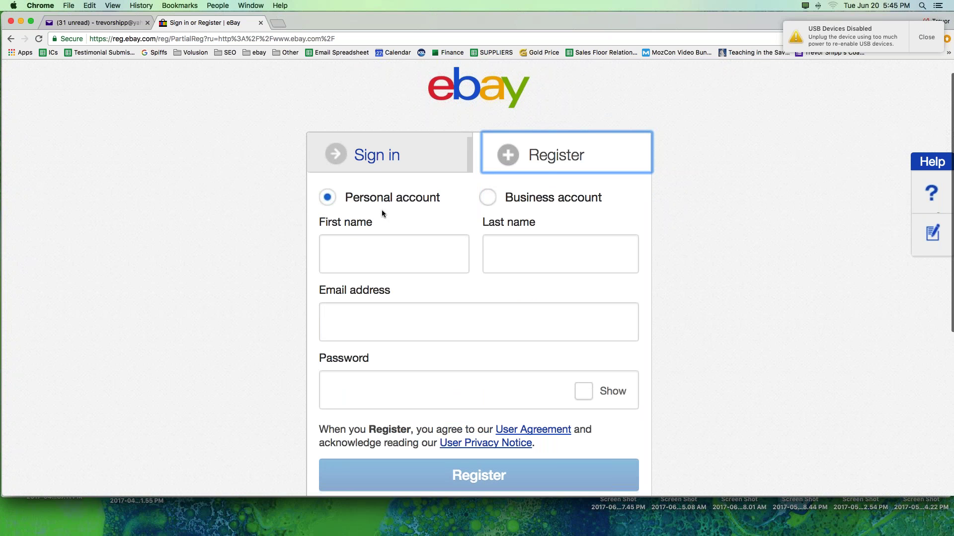
Circle the Register and Sign in tabs in red, then clear the annotations
mouse_move(633, 128)
left_mouse_down()
mouse_move(559, 123)
mouse_move(491, 161)
mouse_move(602, 175)
left_mouse_up()
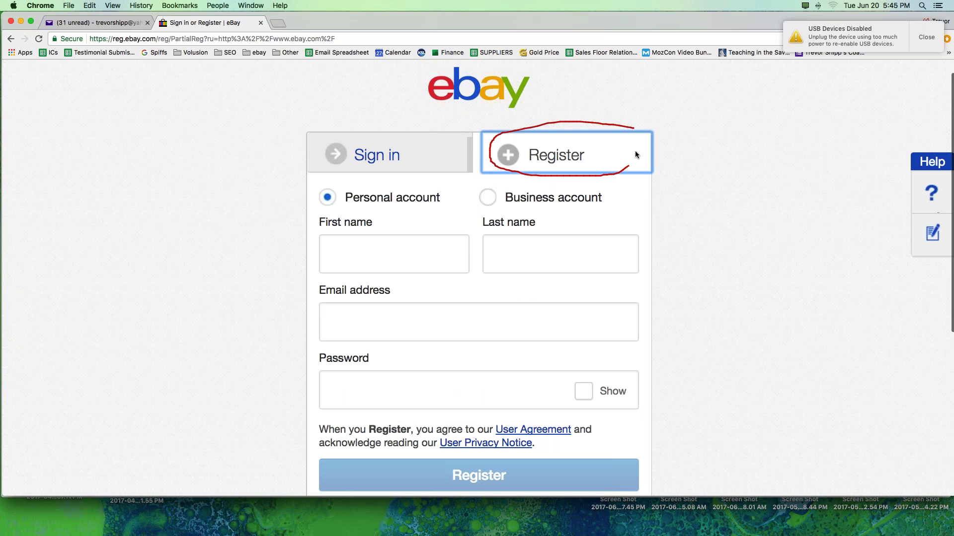
left_click_drag(435, 122, 347, 123)
left_click_drag(304, 161, 425, 168)
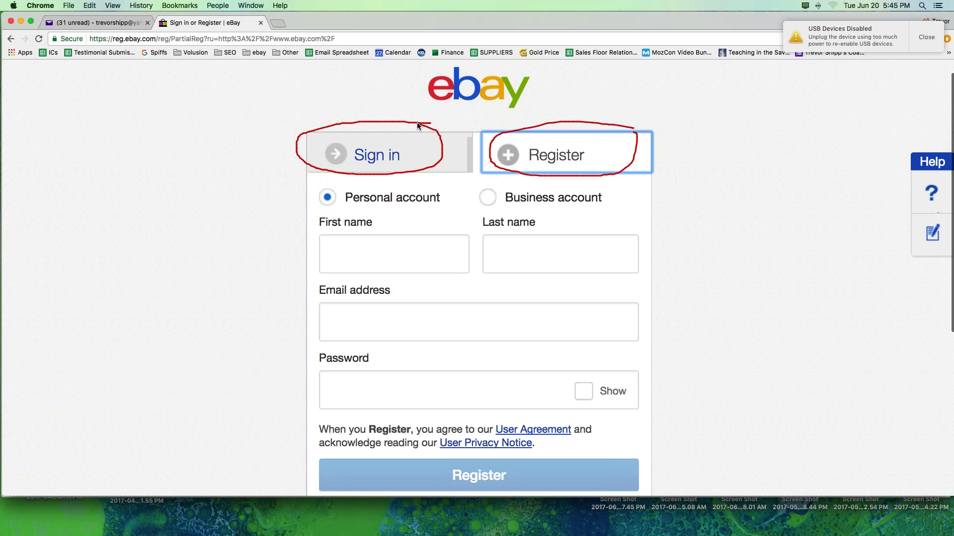
key("Escape")
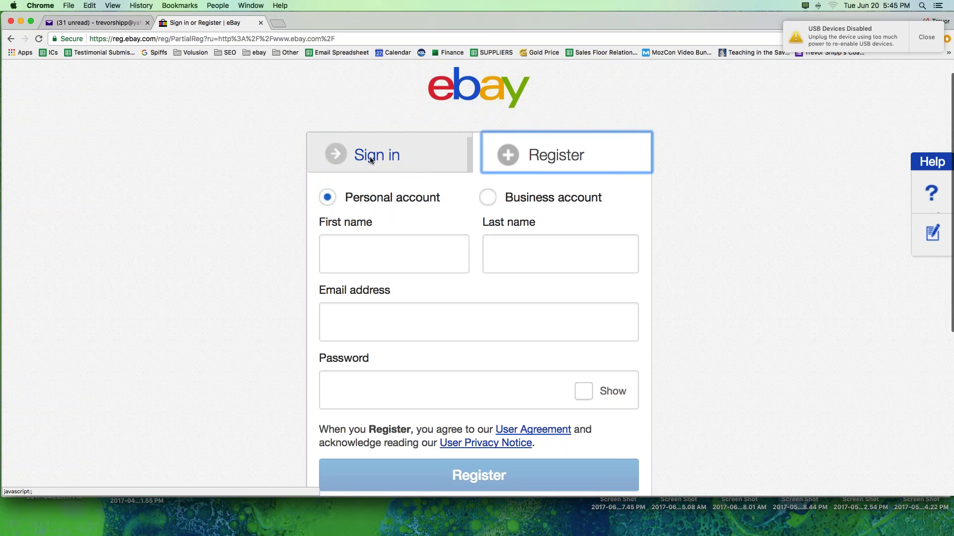
left_click(368, 155)
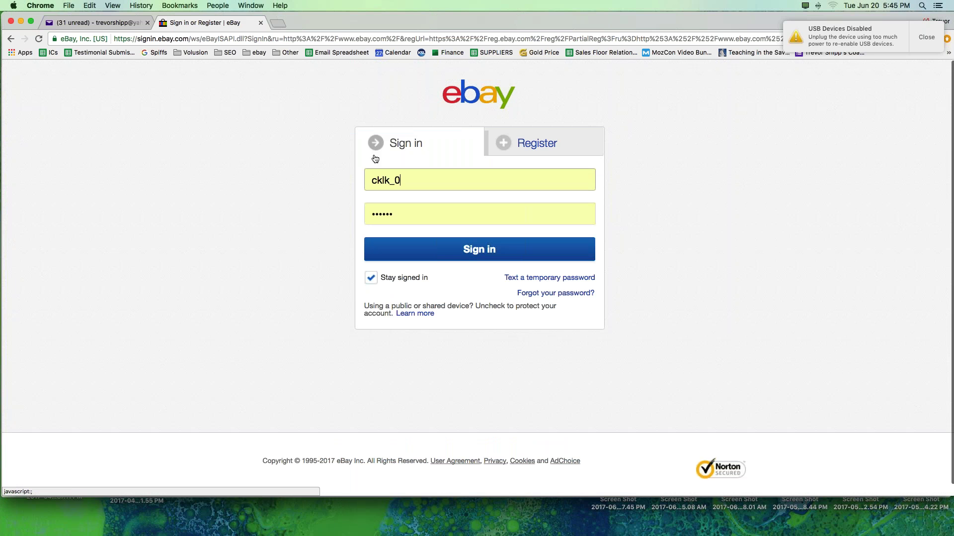
Annotate the username field with an arrow and the handwritten label 'Email OR USER ID'
left_click_drag(258, 175, 357, 185)
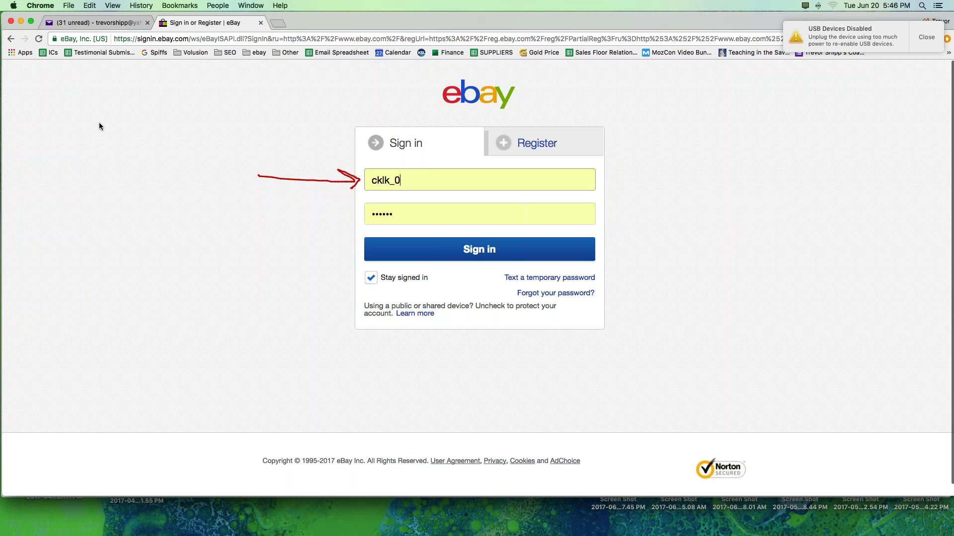
mouse_move(151, 124)
left_mouse_down()
mouse_move(204, 133)
mouse_move(223, 119)
mouse_move(224, 133)
left_mouse_up()
mouse_move(169, 155)
left_mouse_down()
mouse_move(173, 169)
mouse_move(168, 154)
left_mouse_up()
mouse_move(186, 153)
left_mouse_down()
mouse_move(185, 171)
mouse_move(193, 160)
mouse_move(199, 173)
left_mouse_up()
left_click_drag(164, 183, 206, 181)
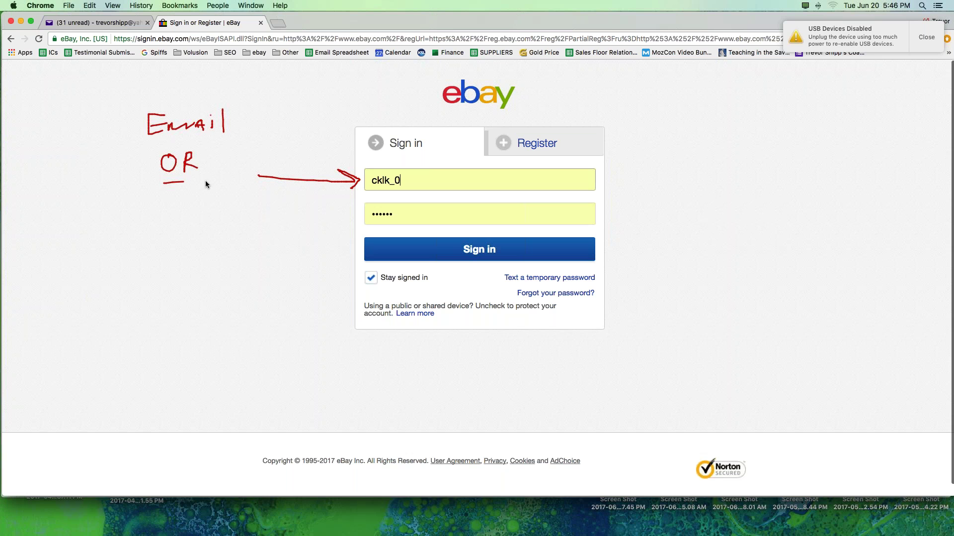
mouse_move(145, 204)
left_mouse_down()
mouse_move(158, 219)
mouse_move(168, 207)
mouse_move(194, 206)
left_mouse_up()
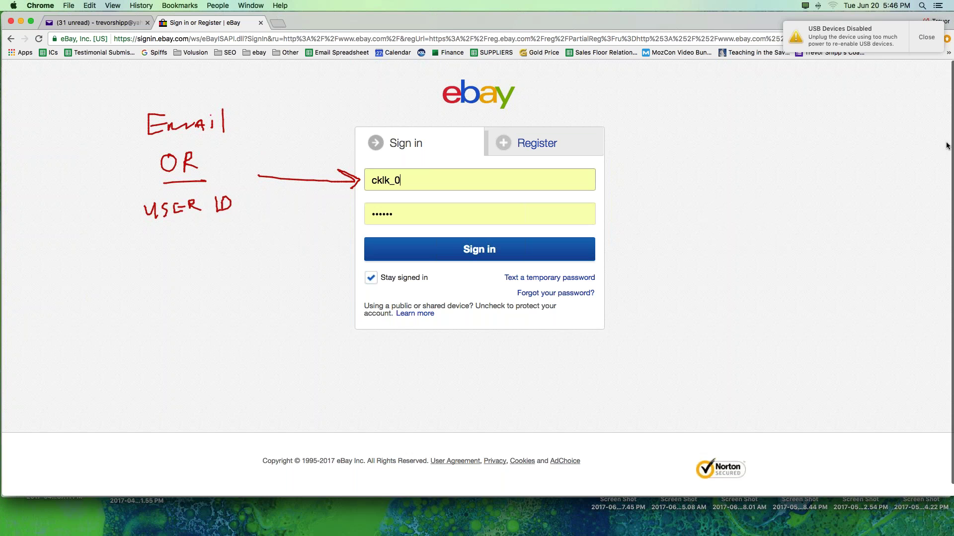
Annotate the password field with an arrow and the handwritten label 'PASS'
mouse_move(701, 217)
left_mouse_down()
mouse_move(611, 215)
mouse_move(619, 214)
left_mouse_up()
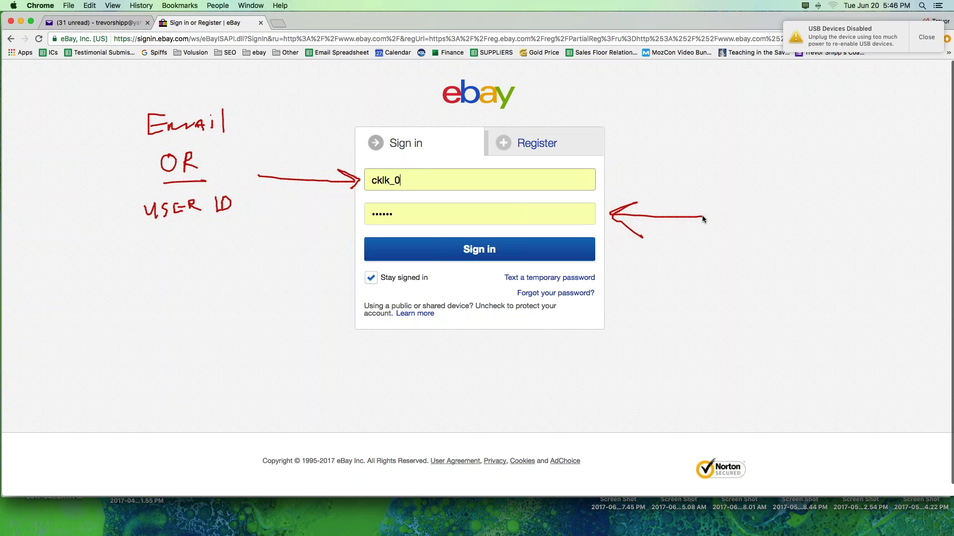
left_click_drag(724, 209, 726, 227)
left_click_drag(748, 223, 758, 213)
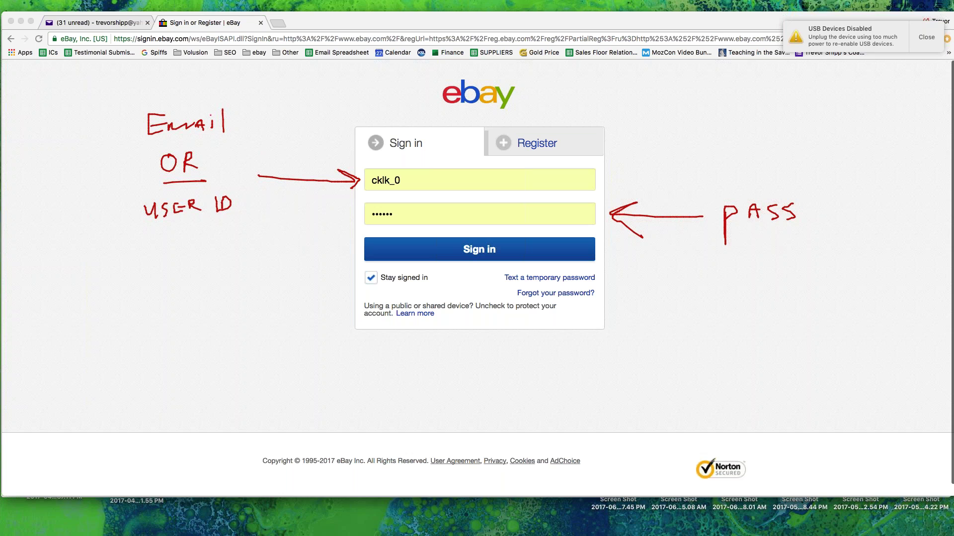
left_click(346, 360)
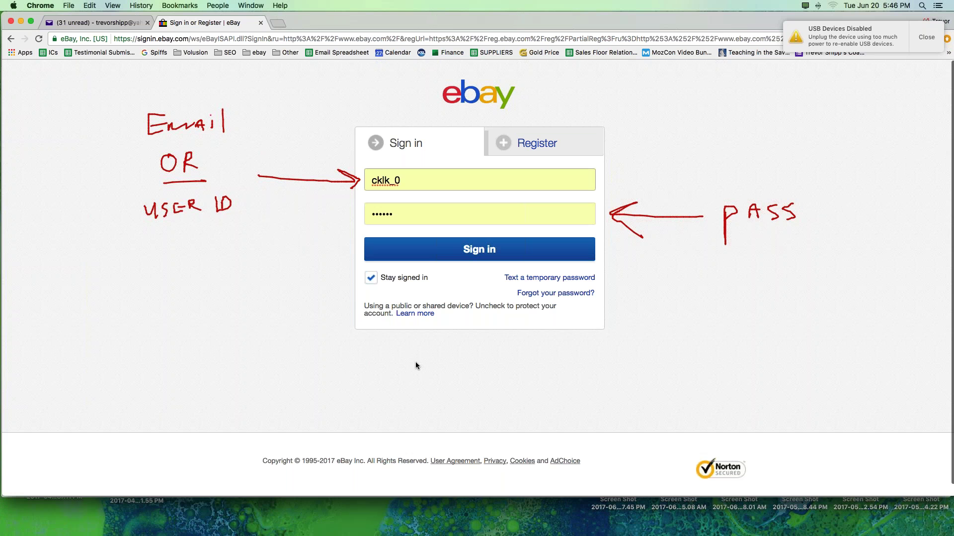
left_click_drag(377, 366, 391, 362)
left_click_drag(469, 356, 480, 348)
left_click_drag(538, 354, 555, 352)
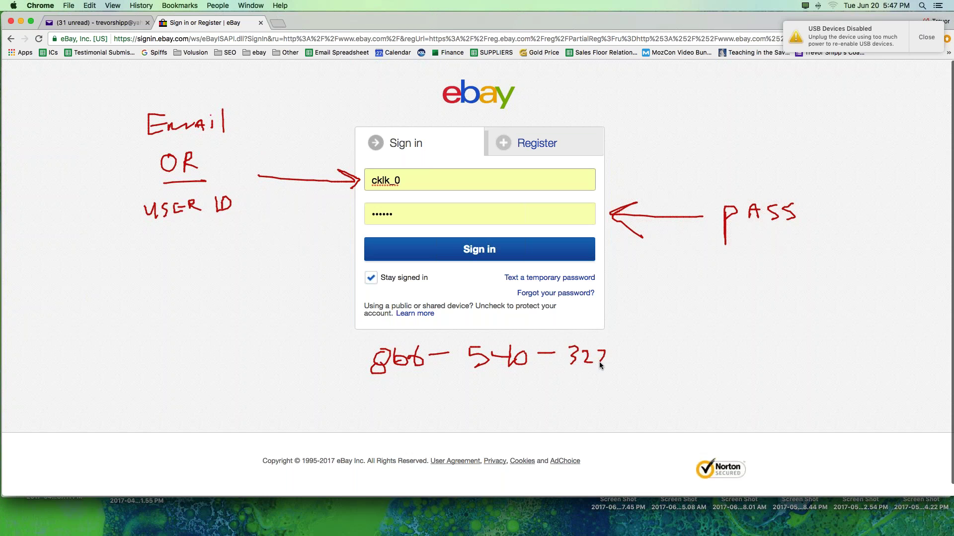
left_click_drag(624, 350, 621, 368)
left_click_drag(398, 392, 660, 405)
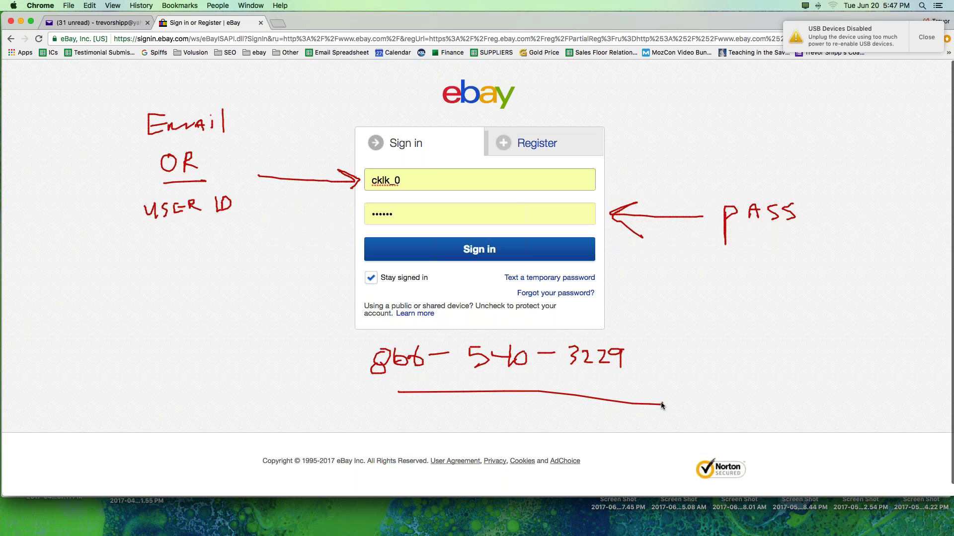
left_click(892, 209)
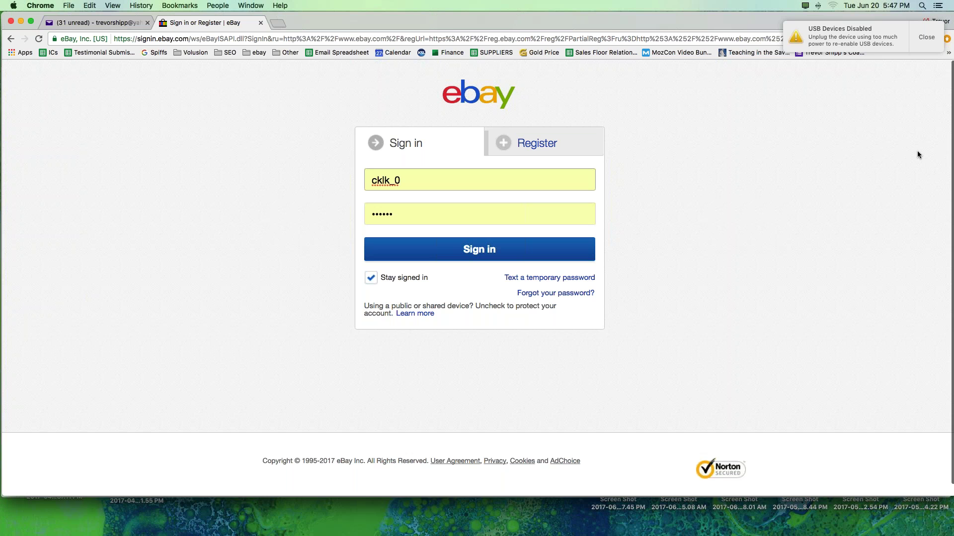
Return to the Register form, mark the Personal and Business account choices, then clear the marks
left_click(522, 143)
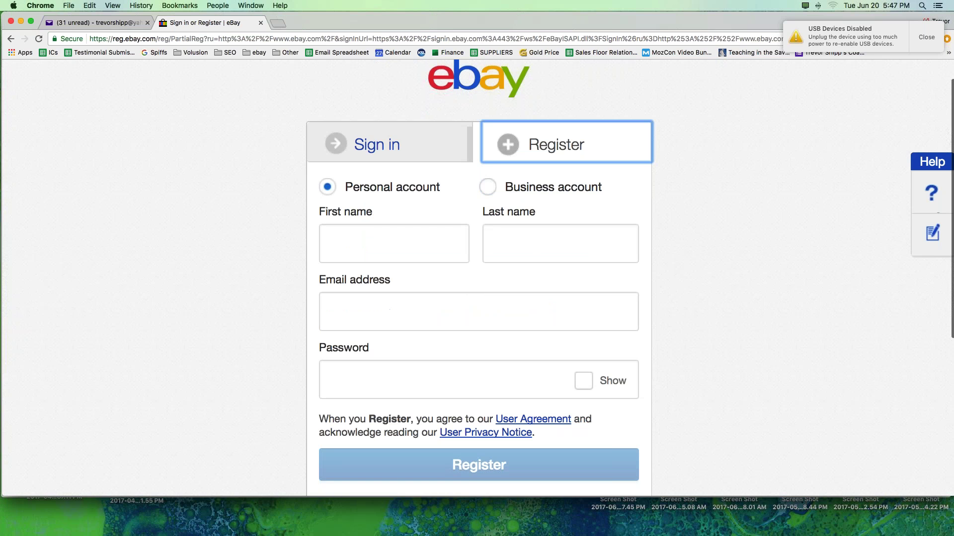
scroll(478, 278, "down", 2)
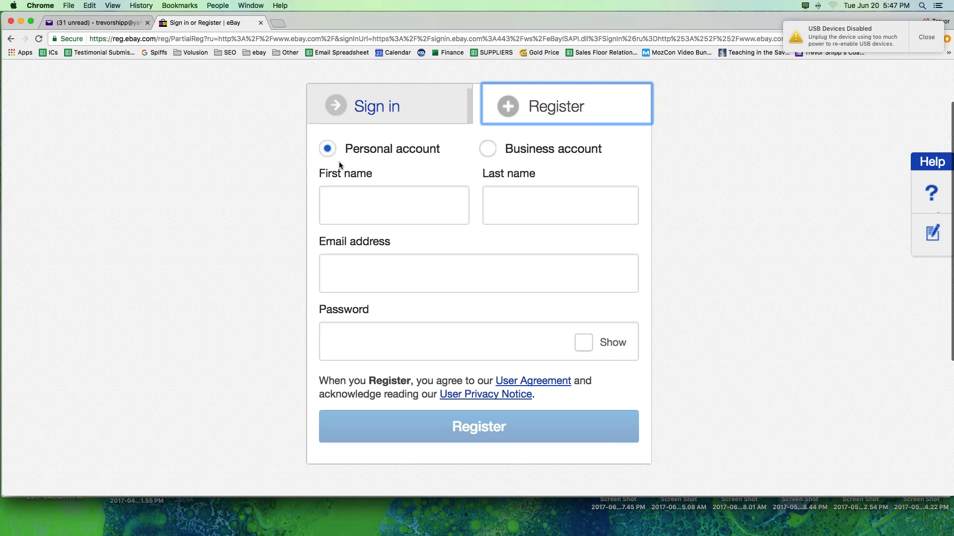
left_click_drag(517, 158, 610, 158)
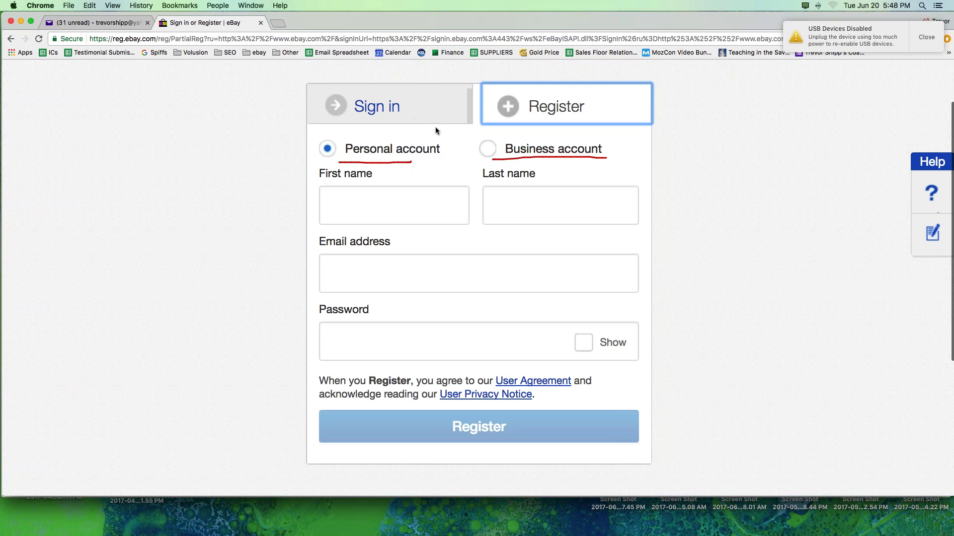
left_click_drag(615, 144, 550, 134)
mouse_move(475, 145)
left_mouse_down()
mouse_move(598, 163)
mouse_move(618, 144)
left_mouse_up()
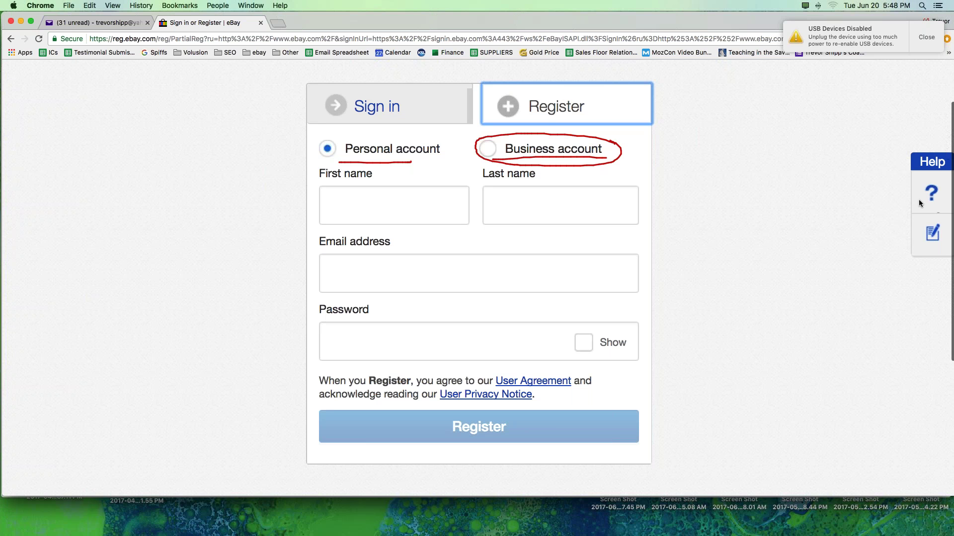
key("Escape")
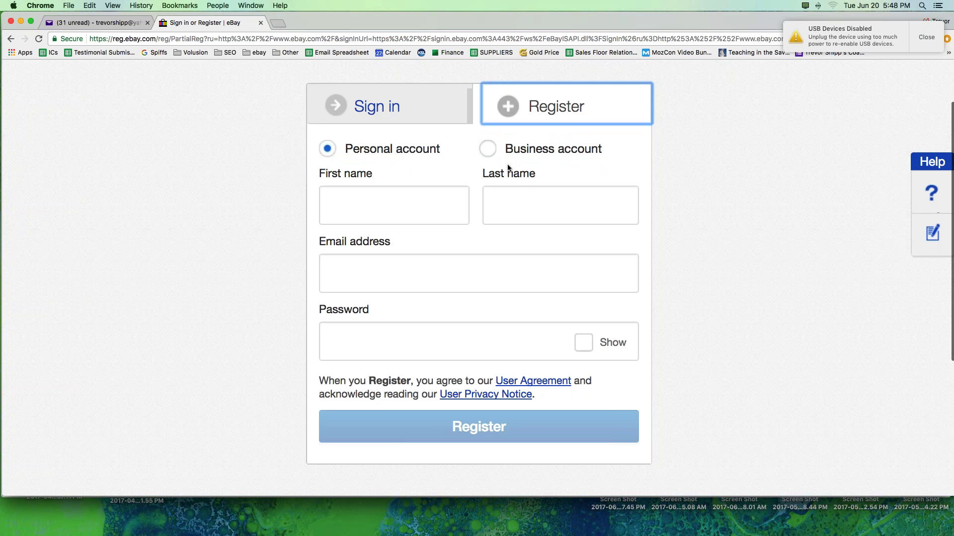
Choose Business account, mark the business benefits note, and enter the Legal business name field
left_click(503, 154)
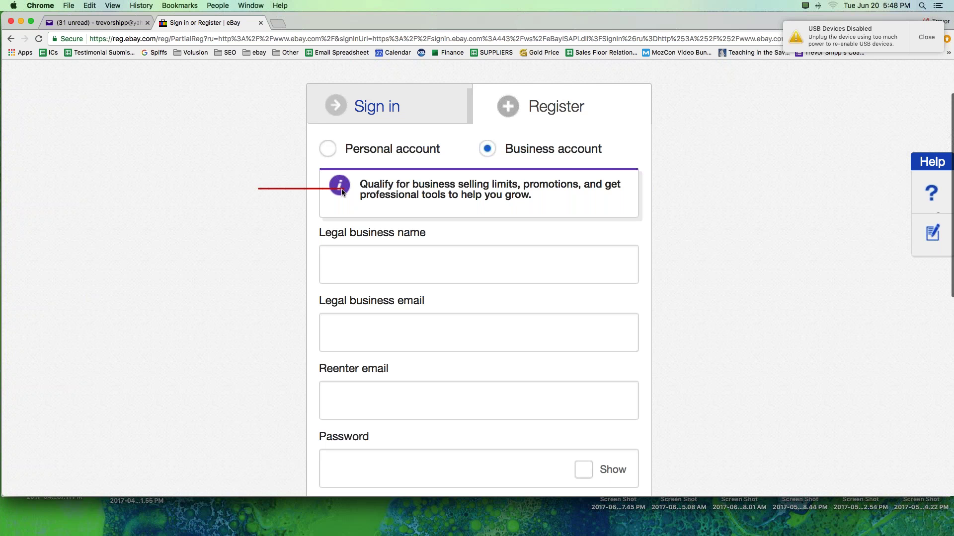
left_click_drag(267, 203, 375, 195)
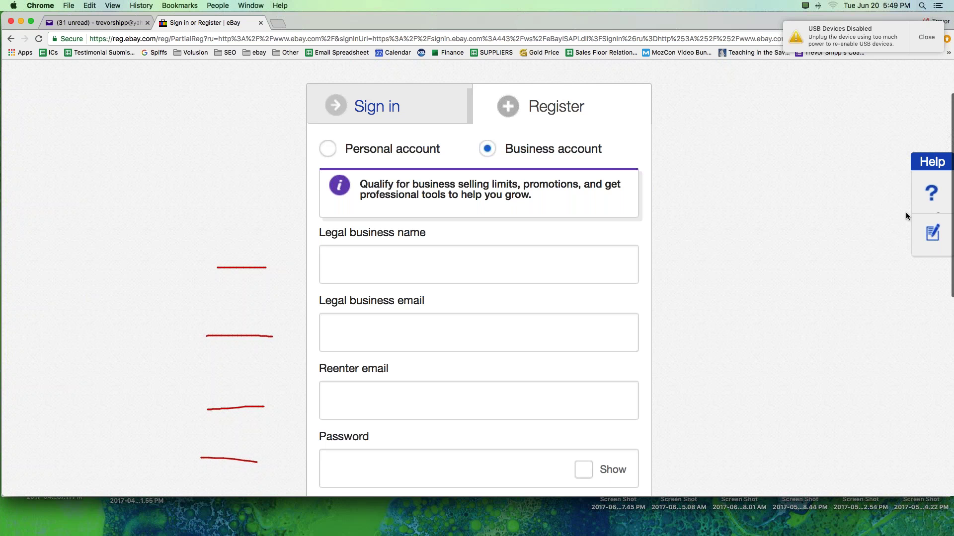
left_click(361, 267)
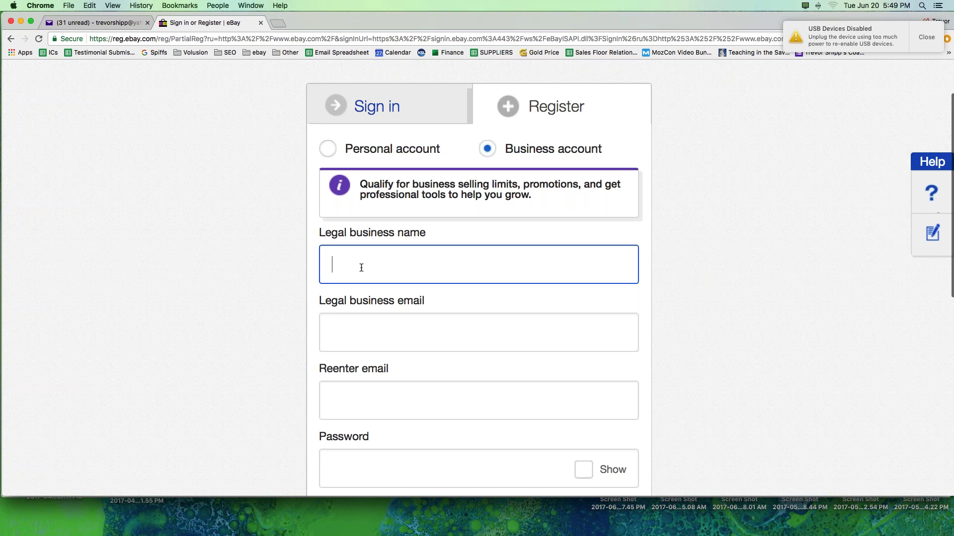
Type the legal business name, revising earlier drafts until it reads 'TR Global Solutions'
type("TRS Global Enterprises")
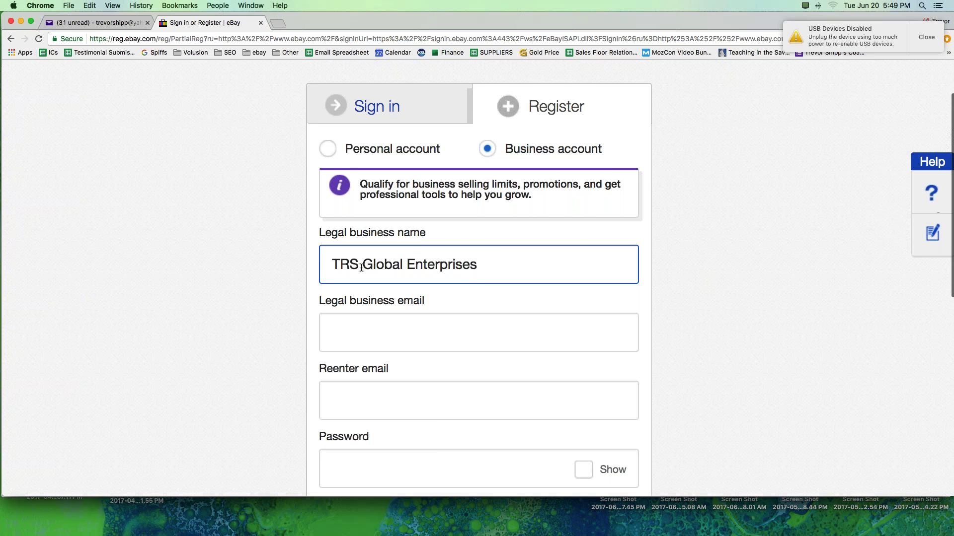
scroll(361, 268, "down", 4)
scroll(361, 268, "up", 3)
key("super+a")
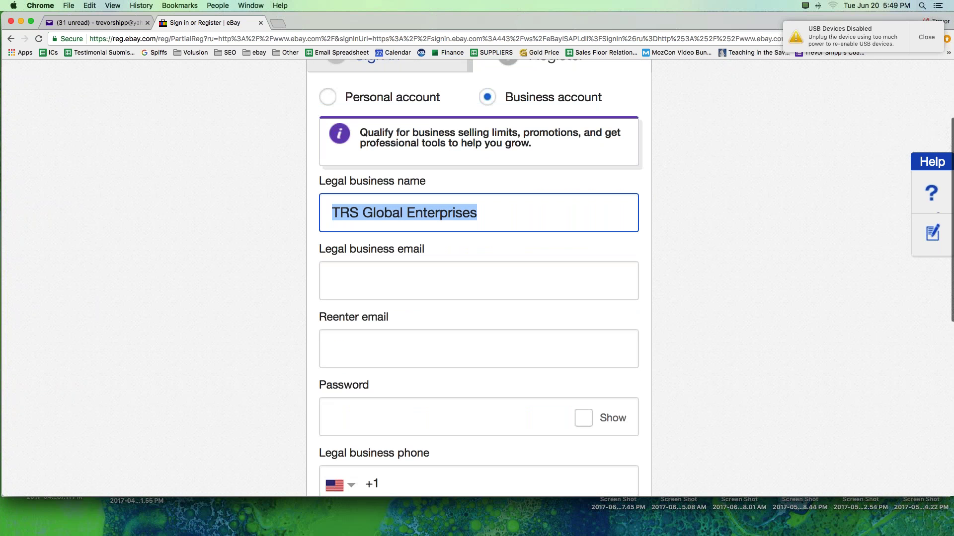
type("TR")
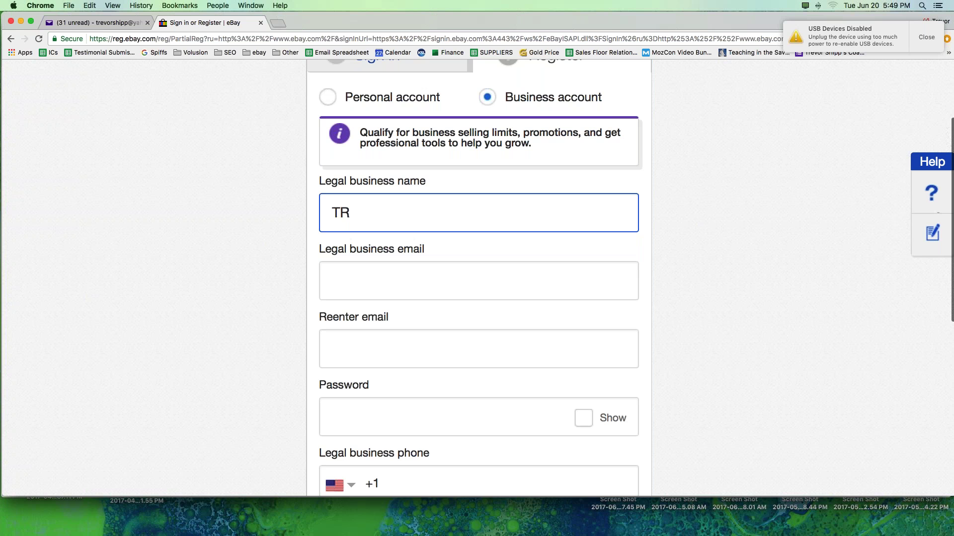
type(" Internet Ventures")
key("BackSpace")
key("BackSpace")
key("BackSpace")
key("BackSpace")
key("BackSpace")
key("BackSpace")
key("BackSpace")
key("BackSpace")
key("BackSpace")
key("BackSpace")
key("BackSpace")
key("BackSpace")
key("BackSpace")
key("BackSpace")
key("BackSpace")
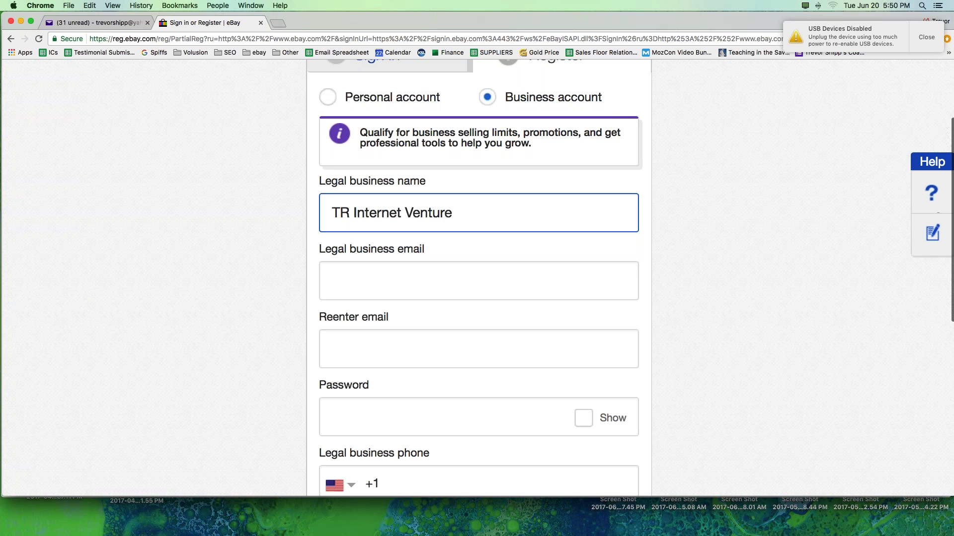
key("BackSpace")
key("BackSpace")
type("Glo")
key("BackSpace")
type("lobal Solutions")
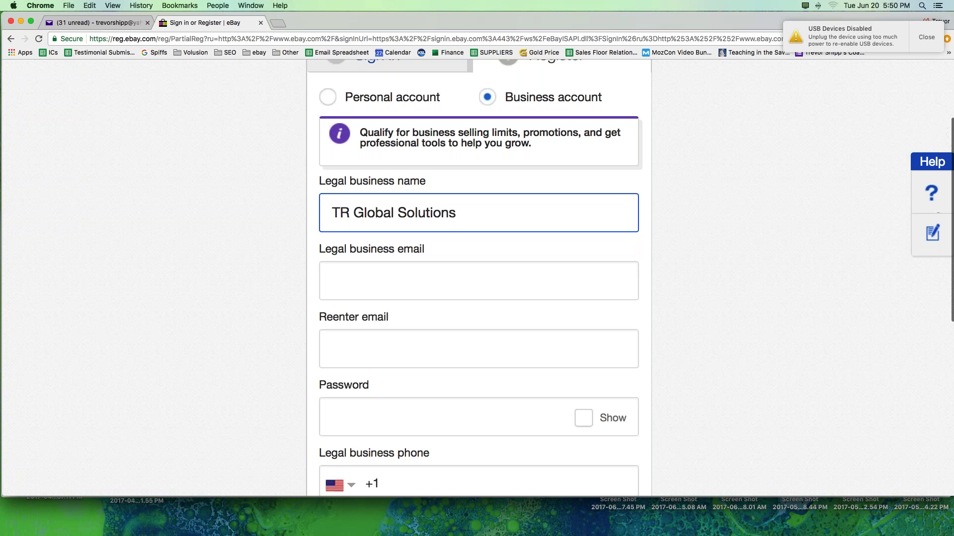
Enter the business email address in the Legal business email field and accept the autofill
left_click(373, 272)
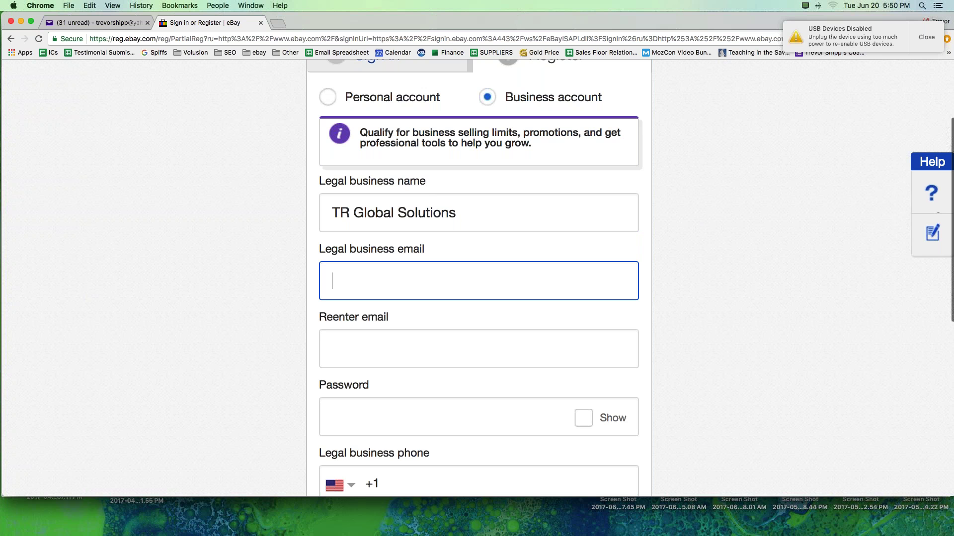
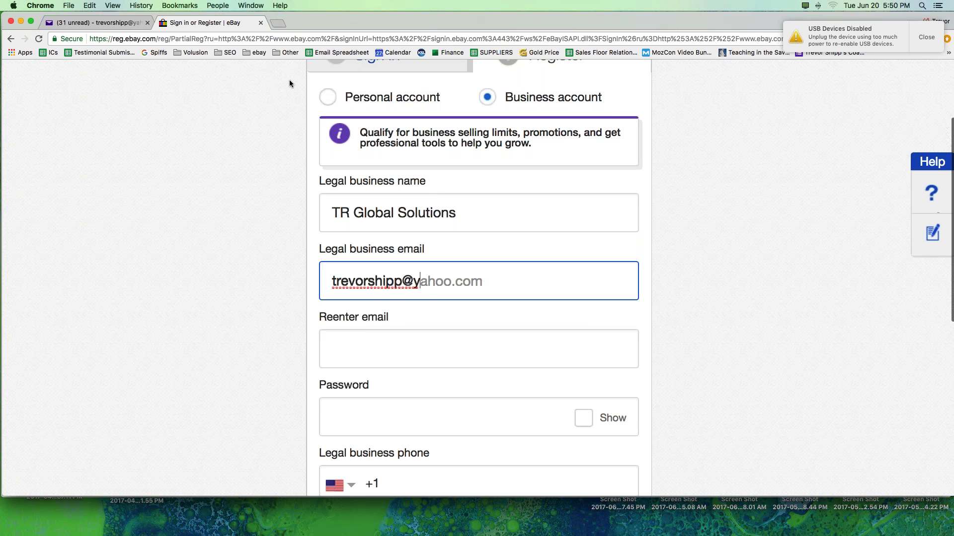
key("Tab")
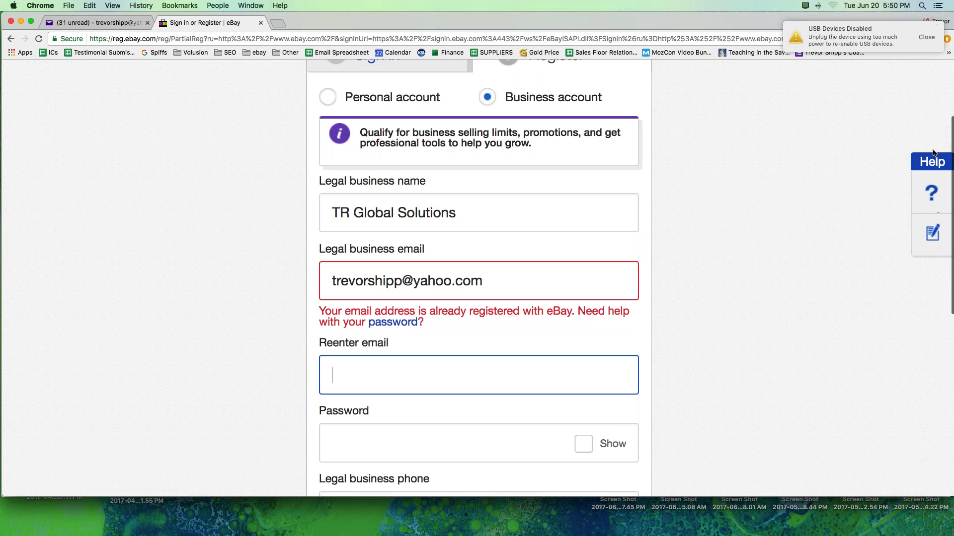
scroll(270, 294, "down", 1)
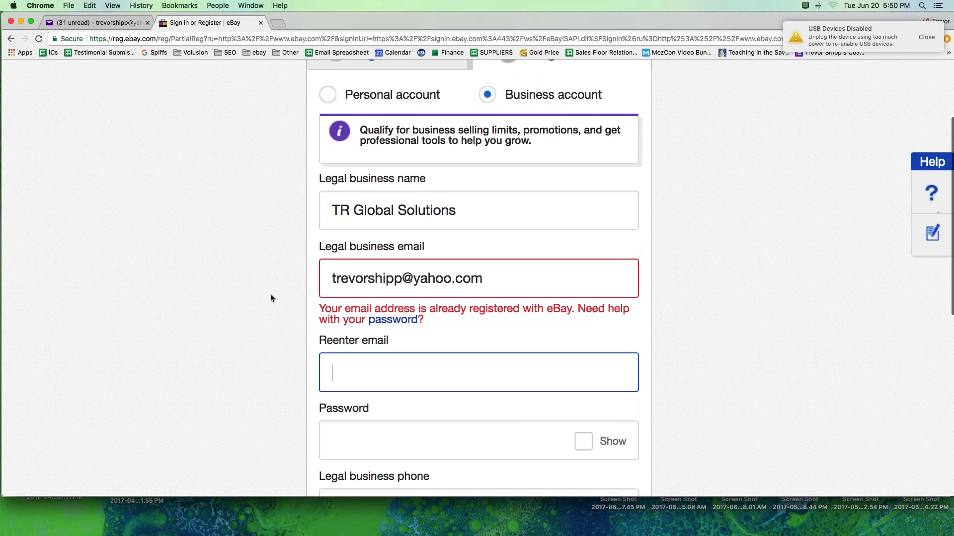
mouse_move(180, 297)
left_mouse_down()
mouse_move(300, 281)
mouse_move(294, 296)
left_mouse_up()
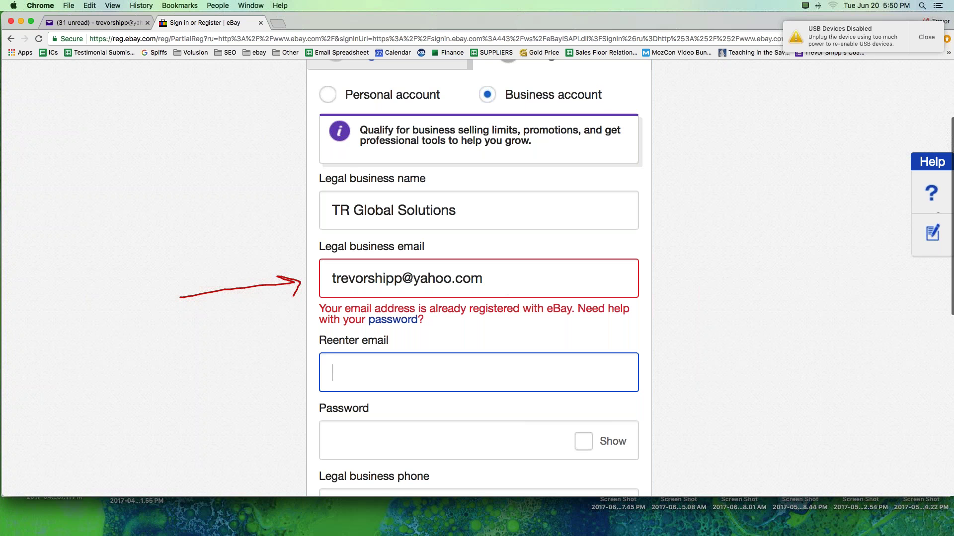
Insert '12' before the @ in the business email, then select the whole address
left_click(470, 278)
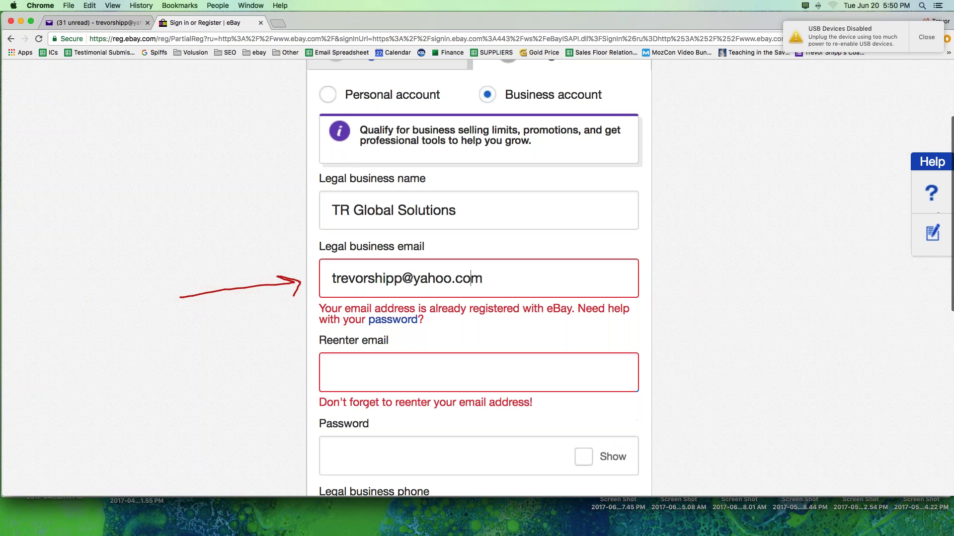
left_click(401, 278)
type("12")
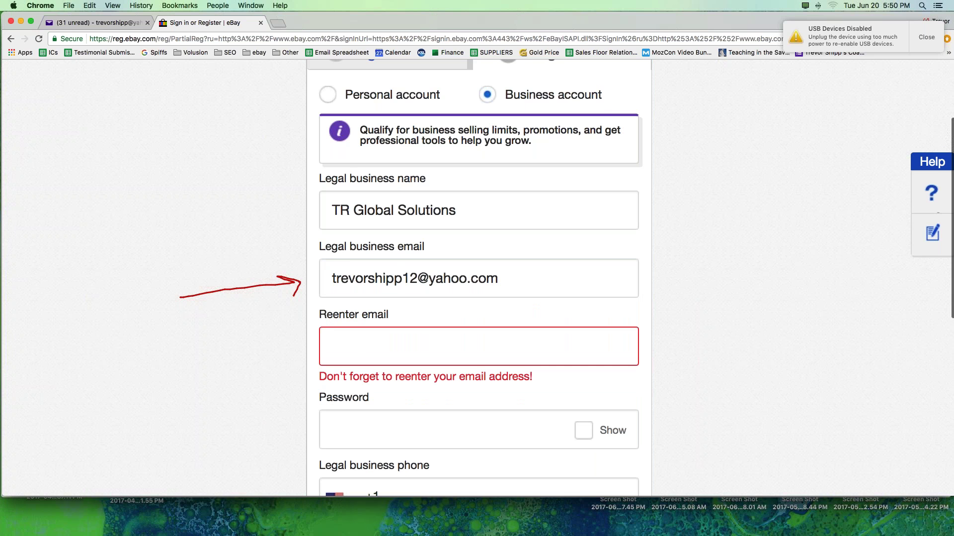
left_click_drag(333, 279, 529, 274)
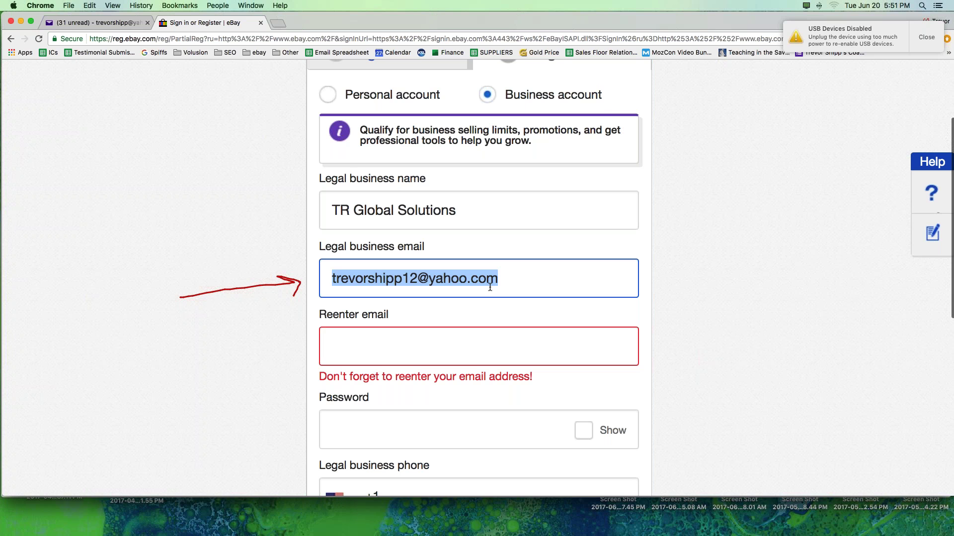
Type the updated business email again in the Reenter email field
left_click(490, 287)
triple_click(490, 287)
left_click(396, 346)
key("cmd+v")
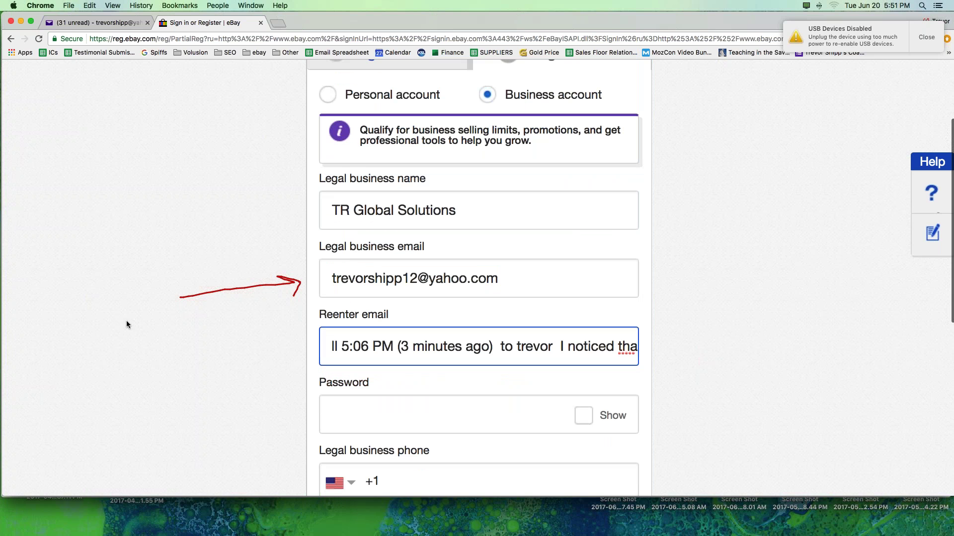
key("super+a")
key("BackSpace")
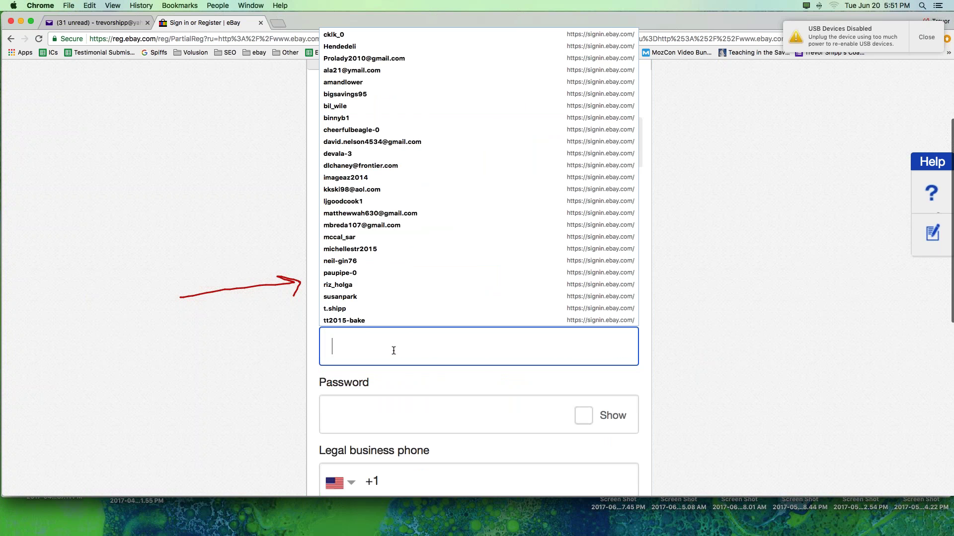
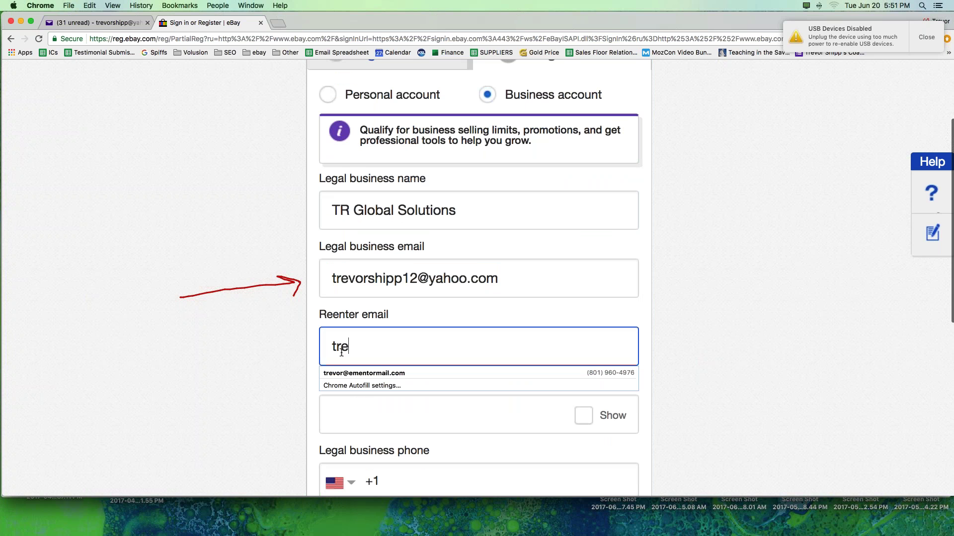
key("Tab")
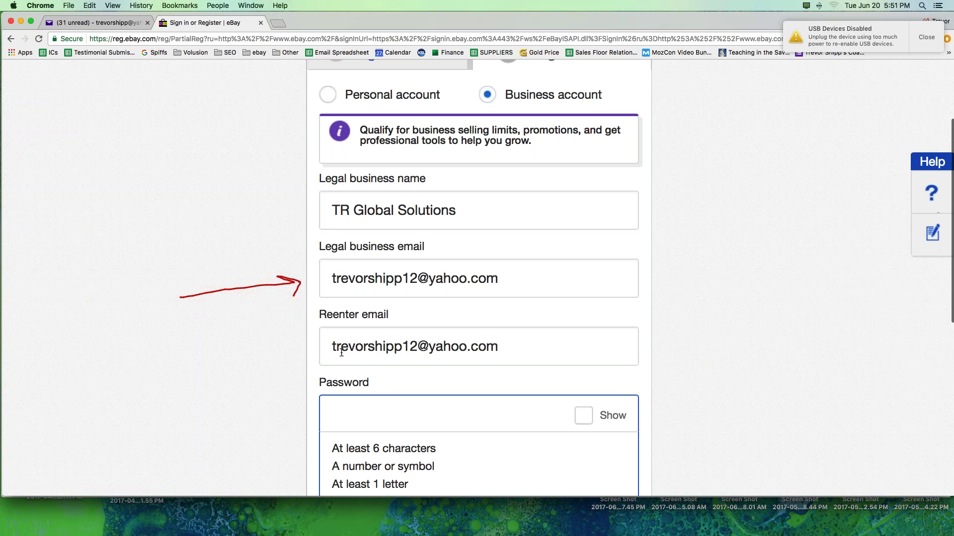
Enter the account password with Show enabled so it appears in plain text
scroll(166, 338, "down", 3)
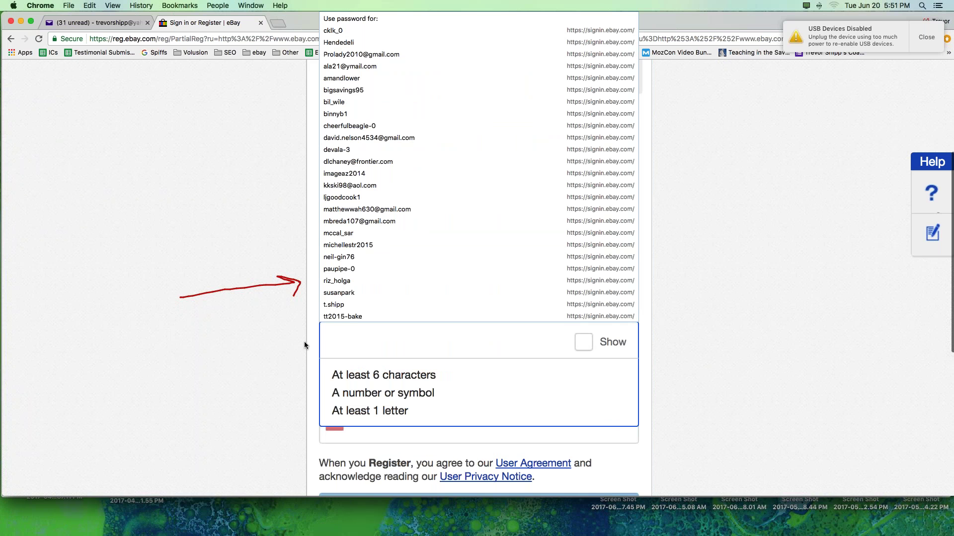
left_click(146, 352)
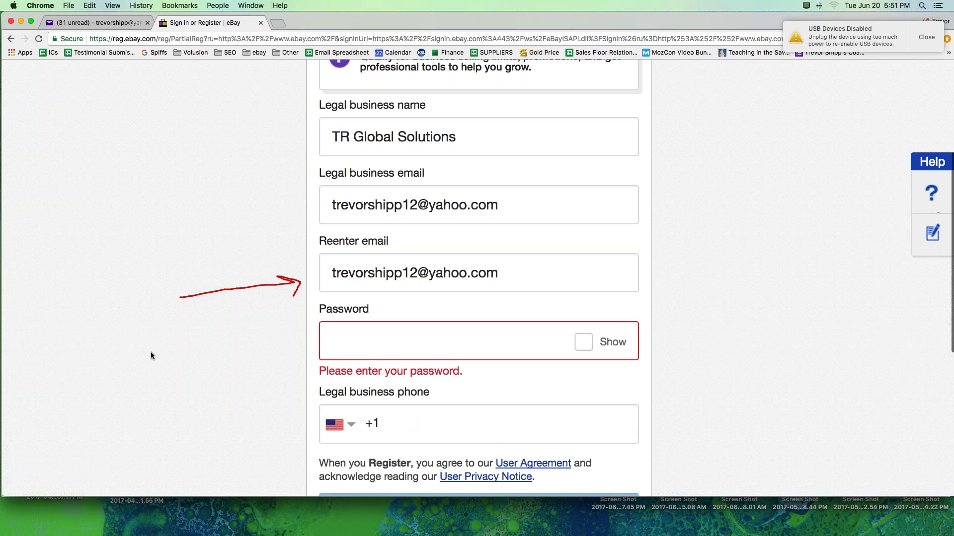
left_click(417, 340)
left_click(583, 342)
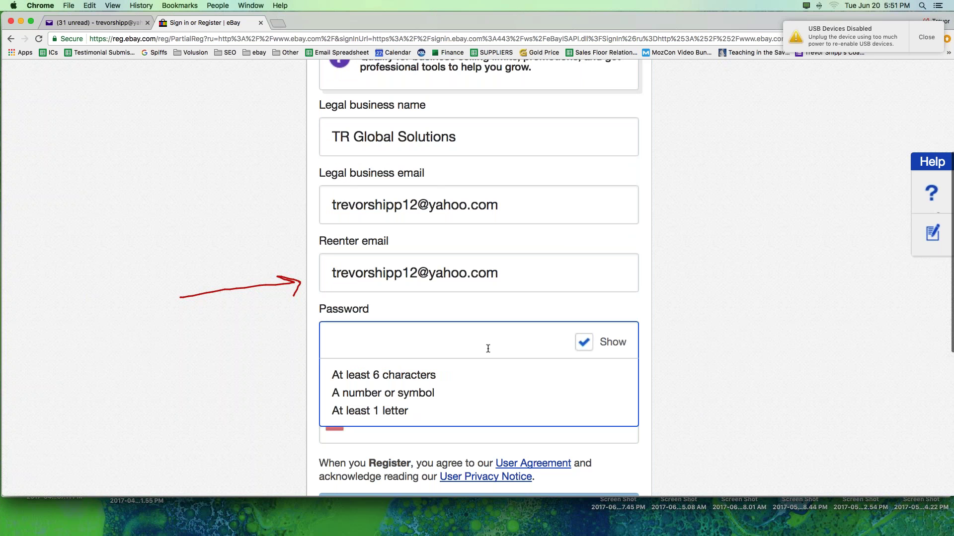
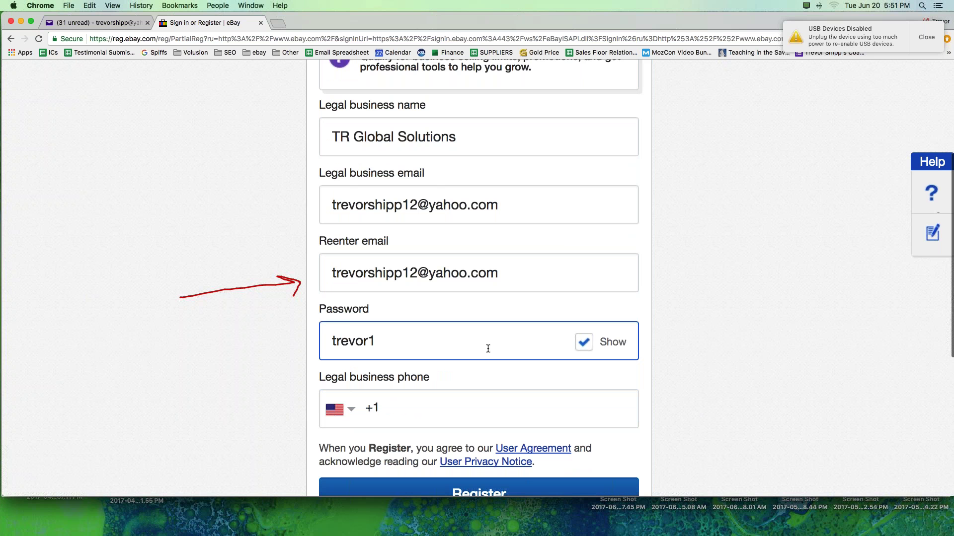
scroll(483, 339, "up", 5)
scroll(460, 369, "down", 6)
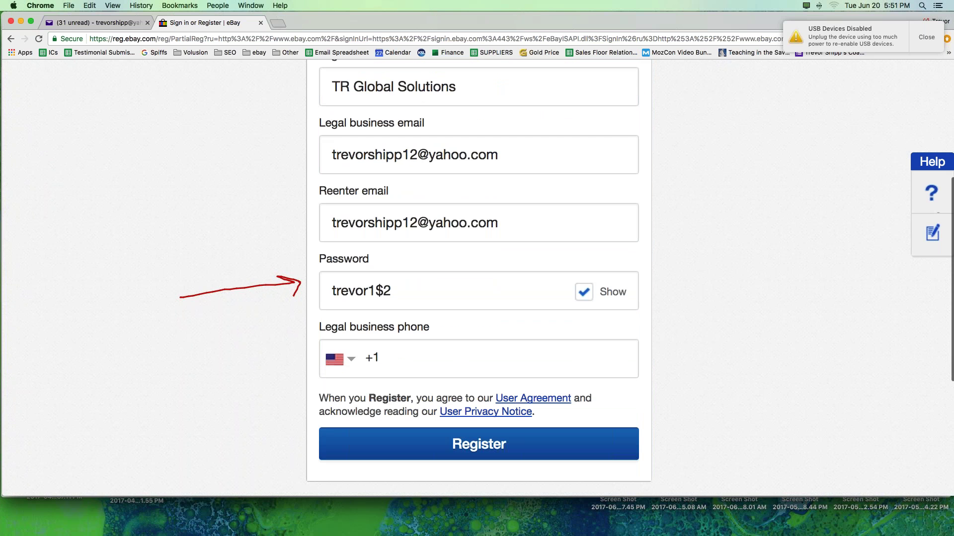
left_click(417, 358)
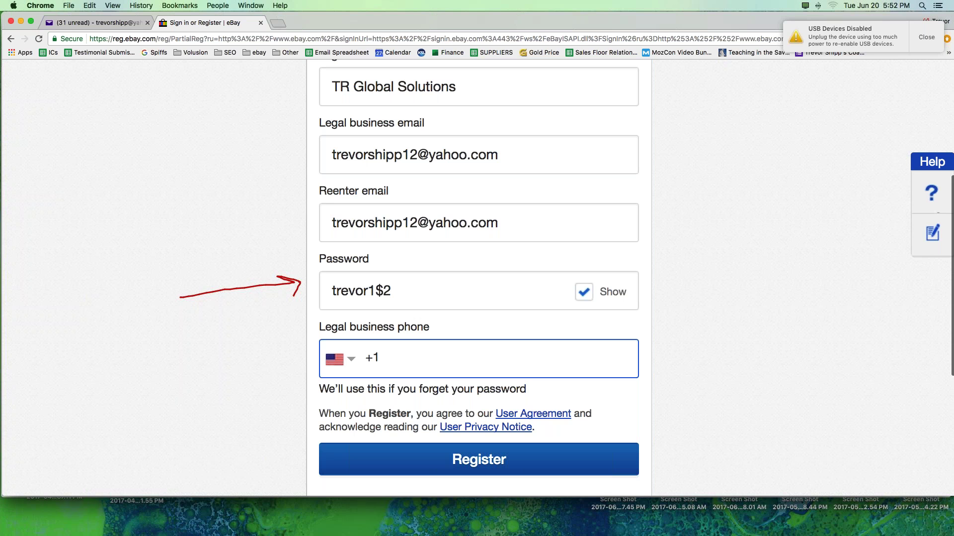
left_click_drag(328, 154, 505, 158)
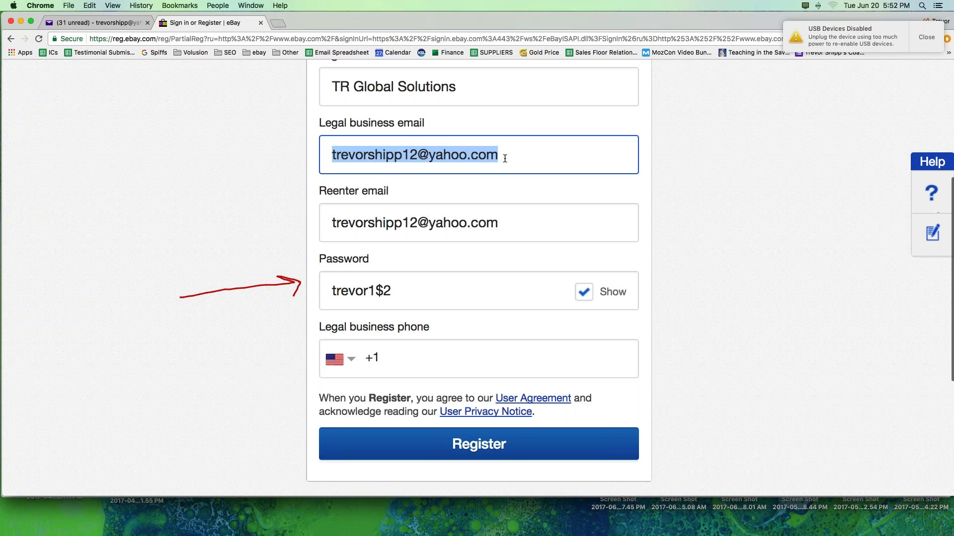
left_click(353, 291)
double_click(353, 291)
left_click(111, 171)
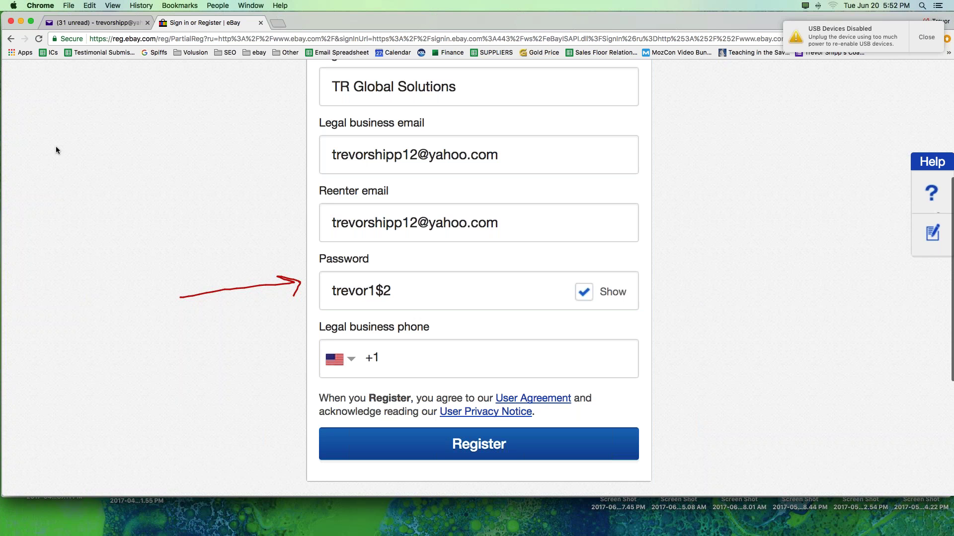